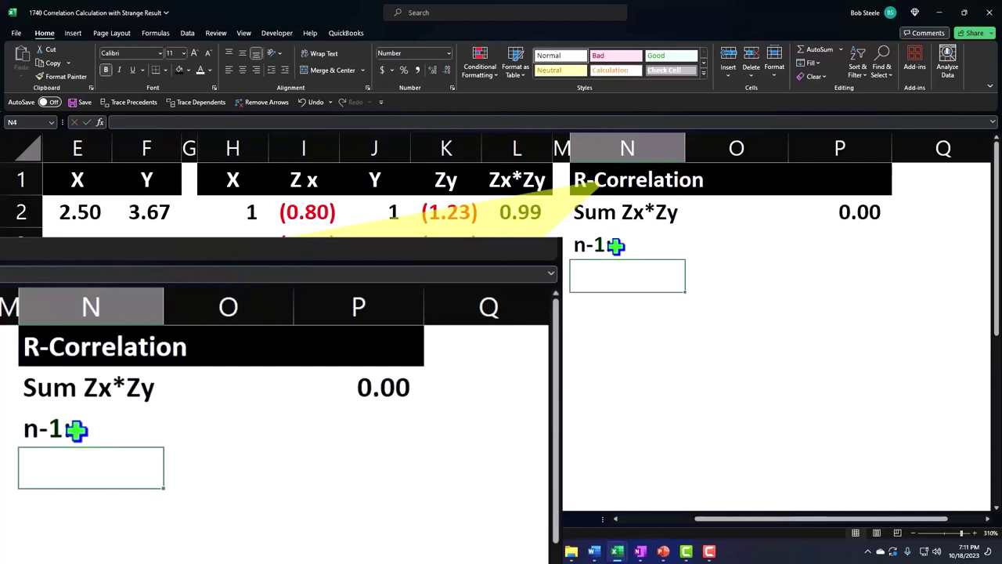
Enter the labels n, less 1 and n-1 in N4:N6 under the n-1: heading.
text(n-1:)
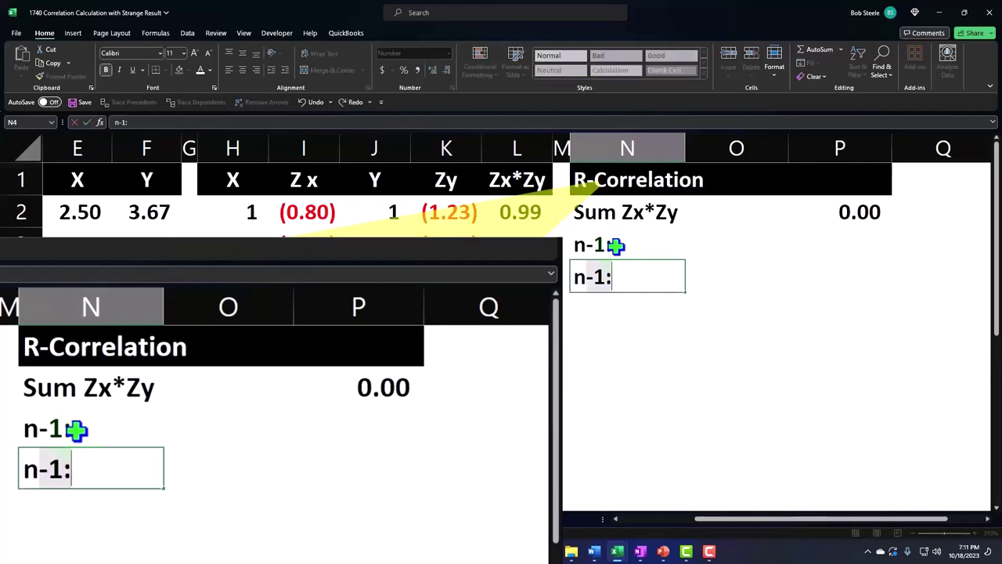
key(BackSpace)
key(BackSpace)
key(BackSpace)
key(Return)
text(n)
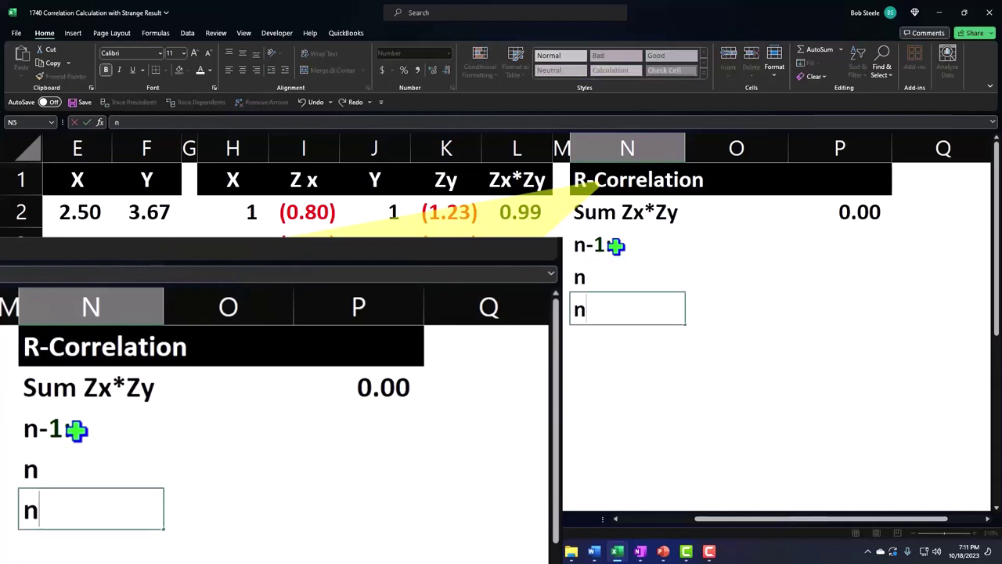
key(BackSpace)
text(l)
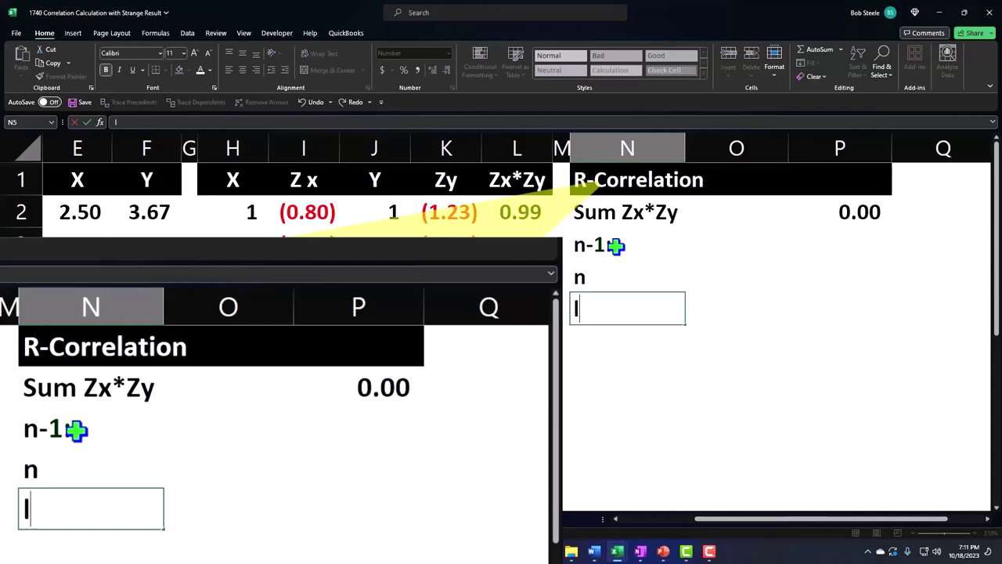
text(ess 1)
key(Return)
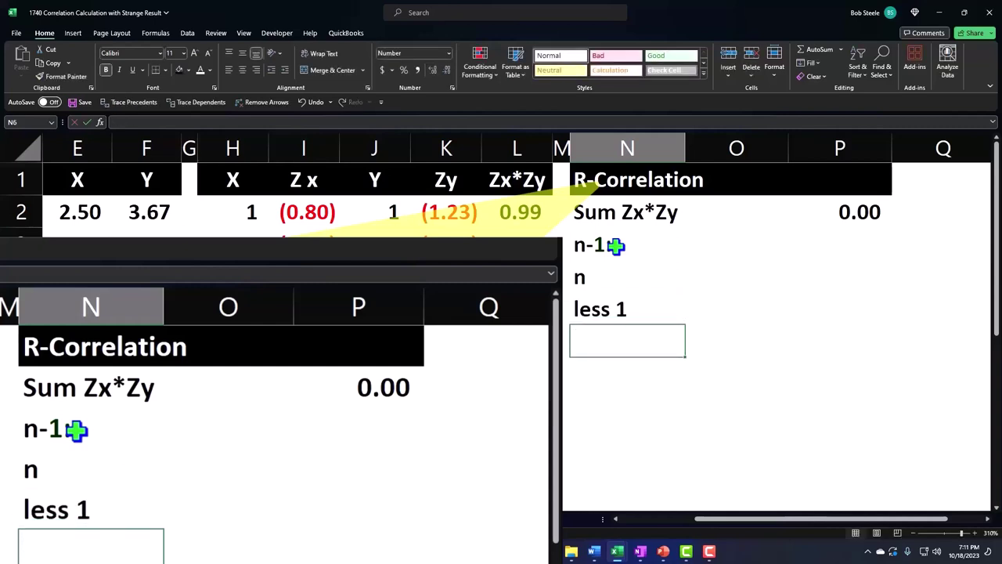
text(n)
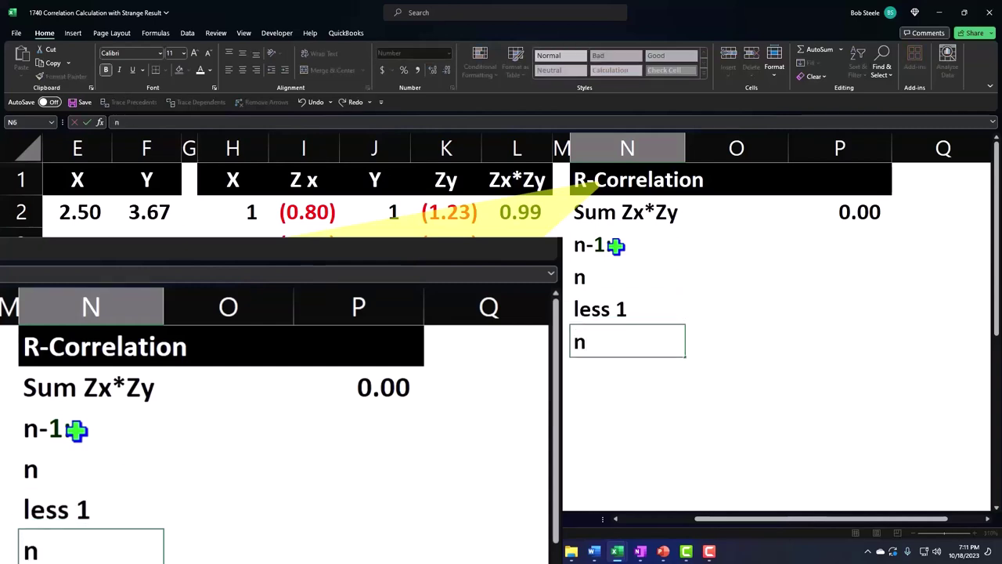
text(-1:)
key(BackSpace)
key(Return)
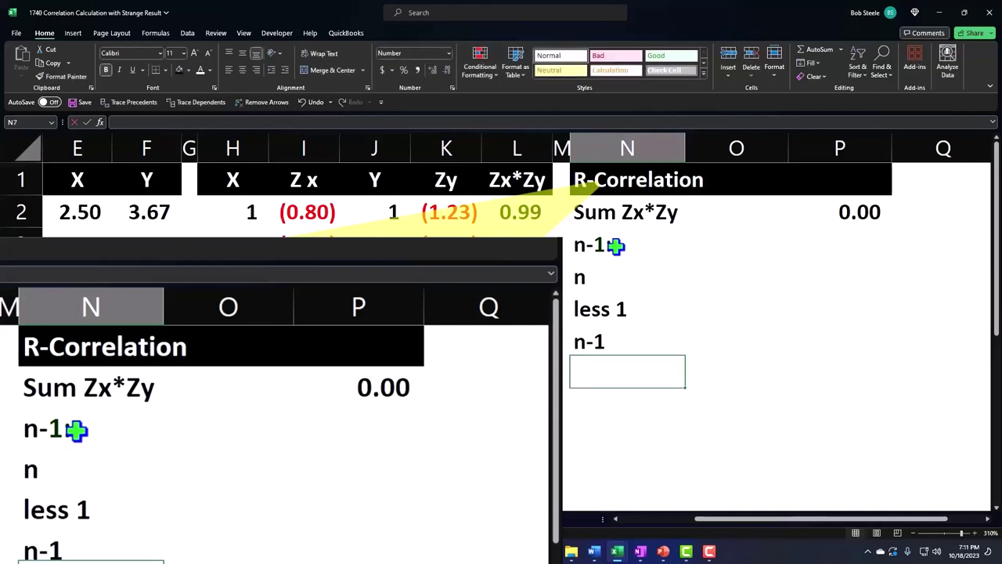
key(Right)
key(Up)
key(Up)
key(Up)
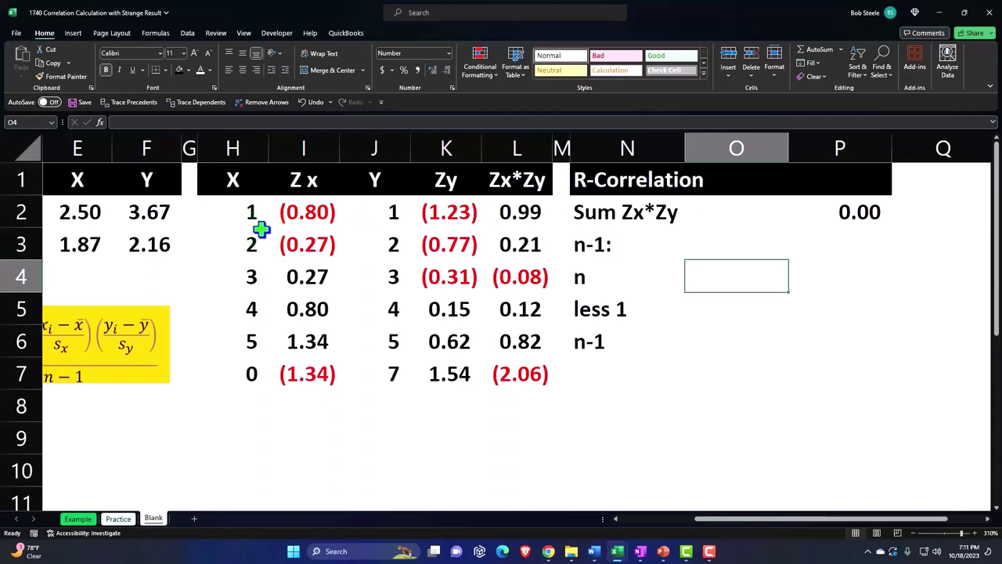
Count the X values with =COUNT(H2:H7) in O4 (giving 6), and put an underlined 1 in O5.
text(=coun)
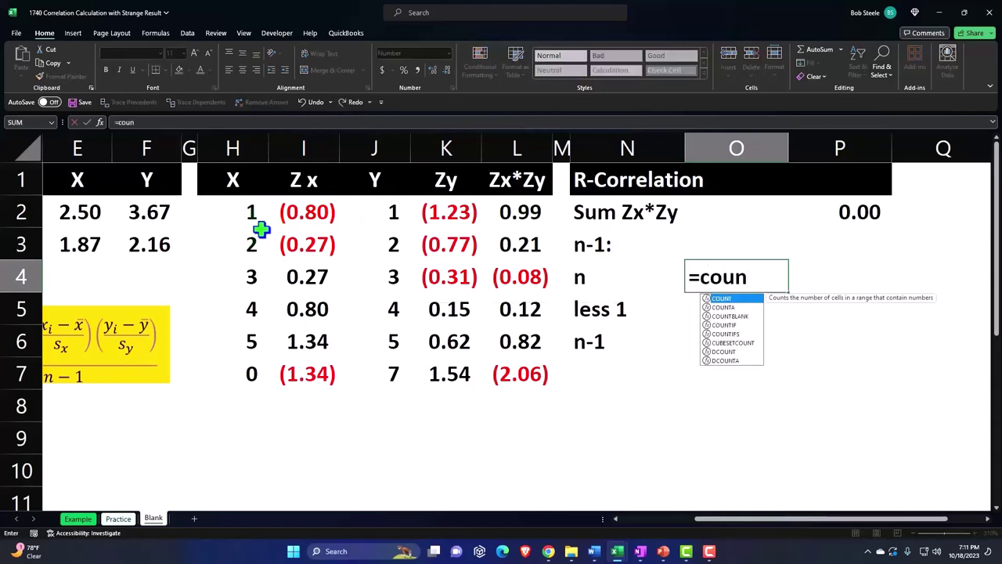
text(t()
key(Left)
key(Left)
key(Left)
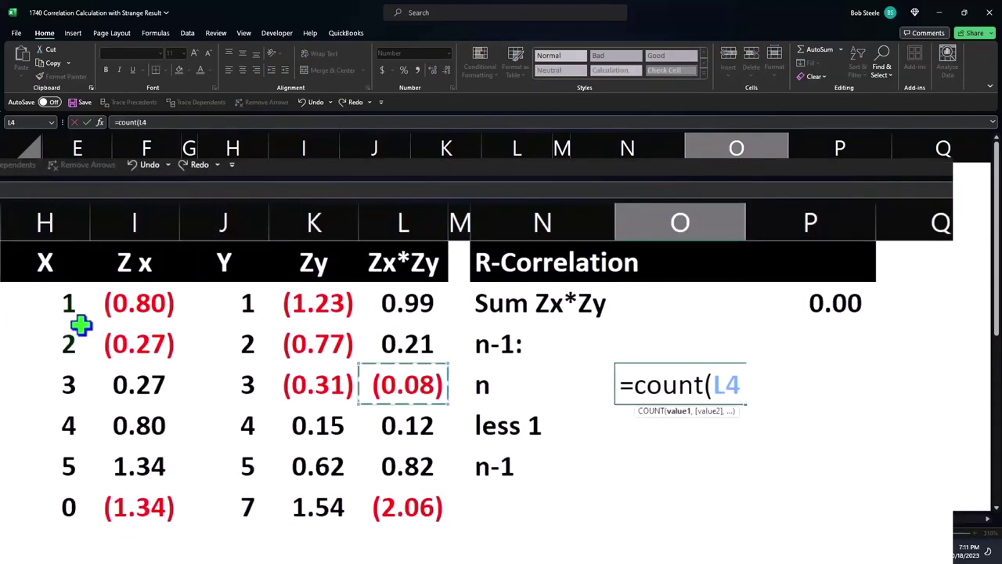
key(Left)
key(Left)
key(Left)
key(Left)
key(Up)
key(Up)
key(ctrl+shift+Down)
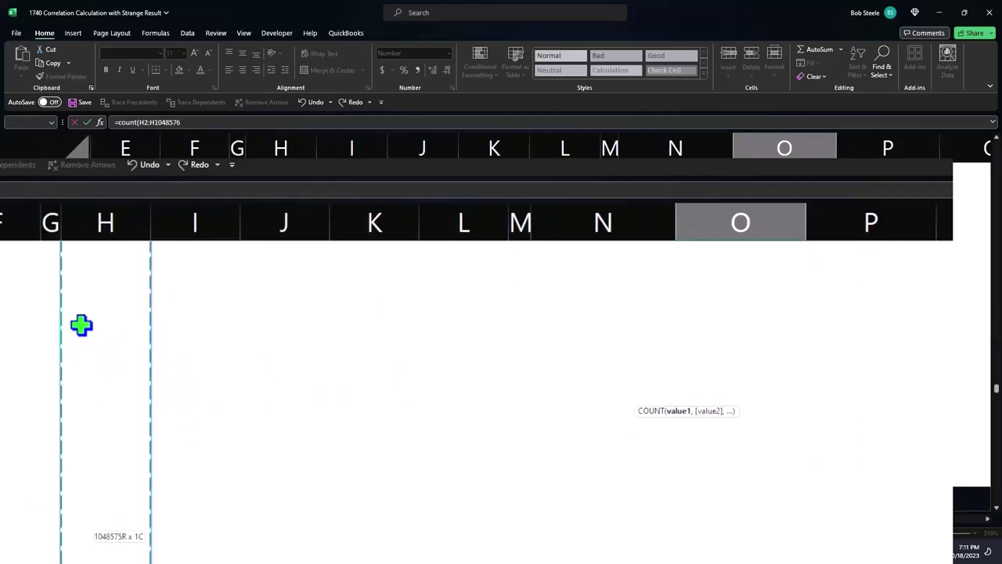
key(ctrl+shift+Up)
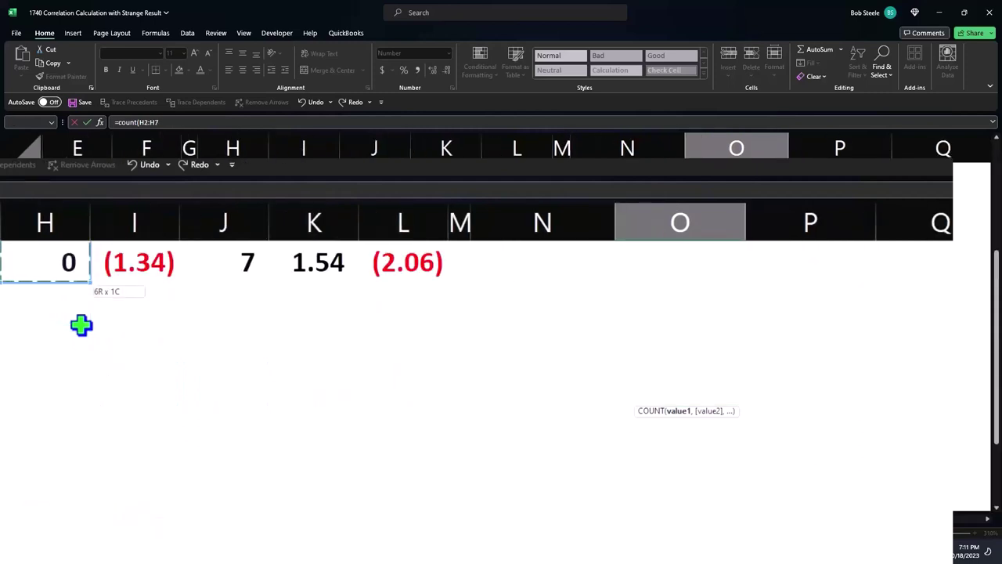
key(Return)
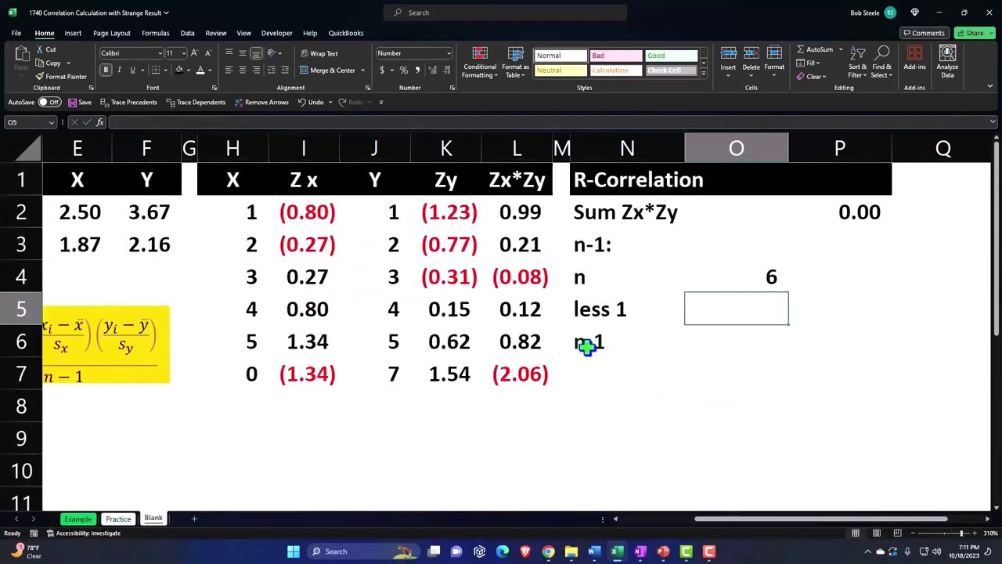
text(1)
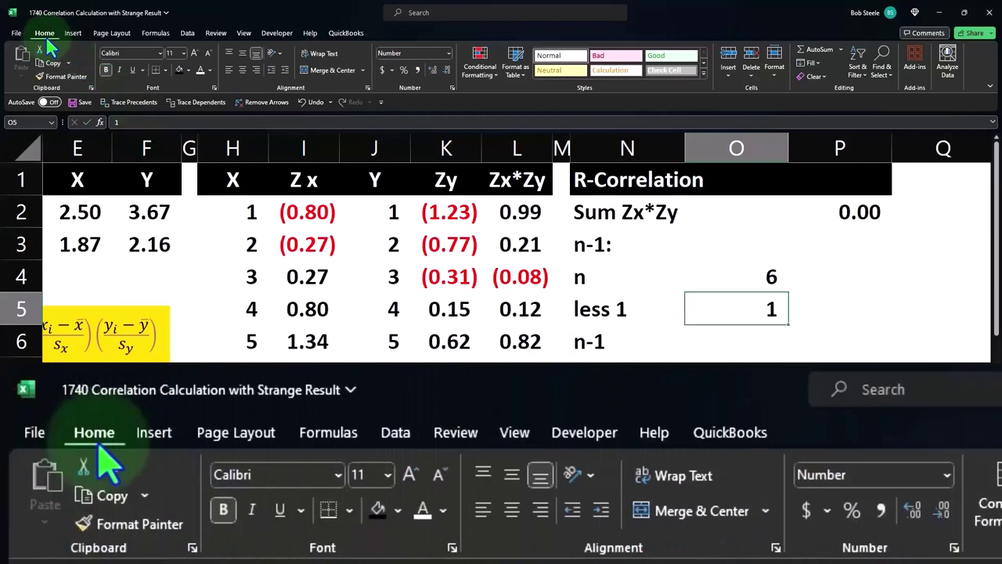
click(133, 69)
Compute n-1 in P6 as =O4-O5, giving 5, and underline it.
click(791, 345)
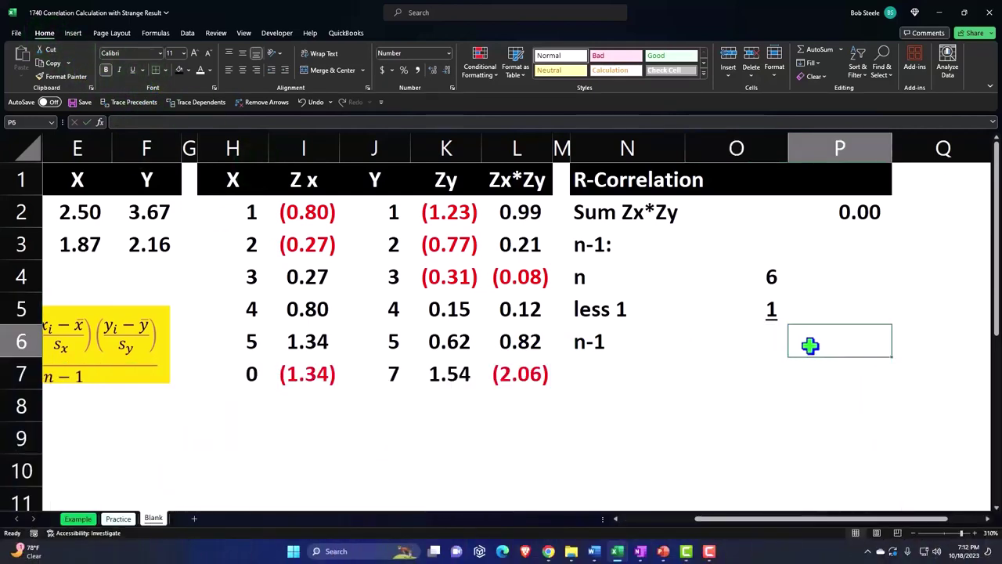
text(=)
key(Left)
key(Up)
key(Up)
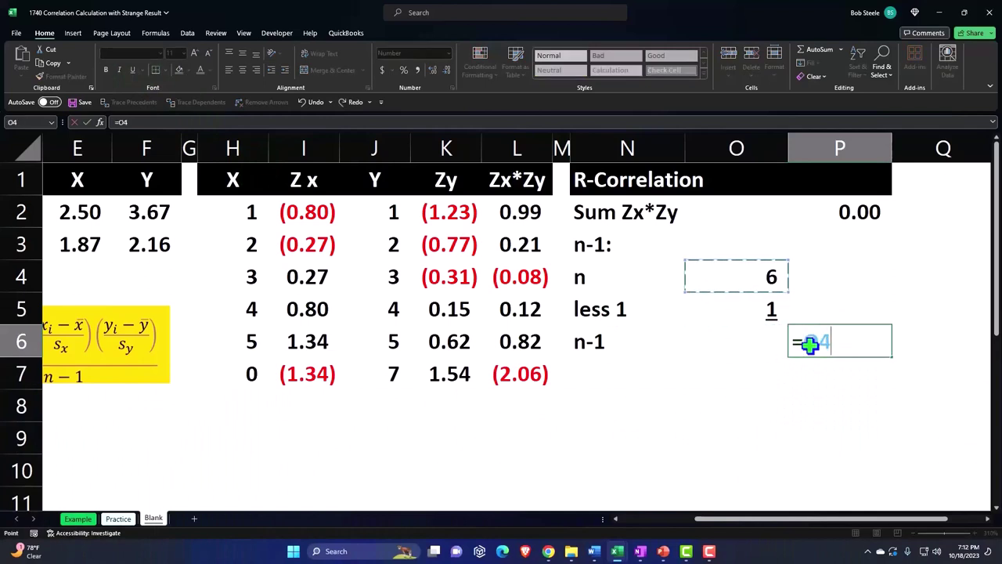
text(-)
key(Left)
key(Up)
key(Return)
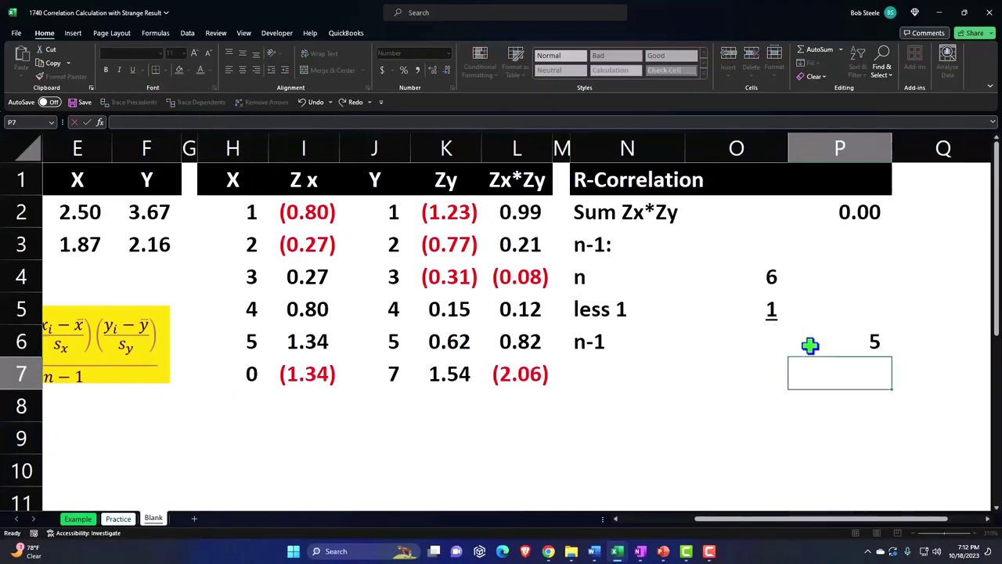
click(810, 346)
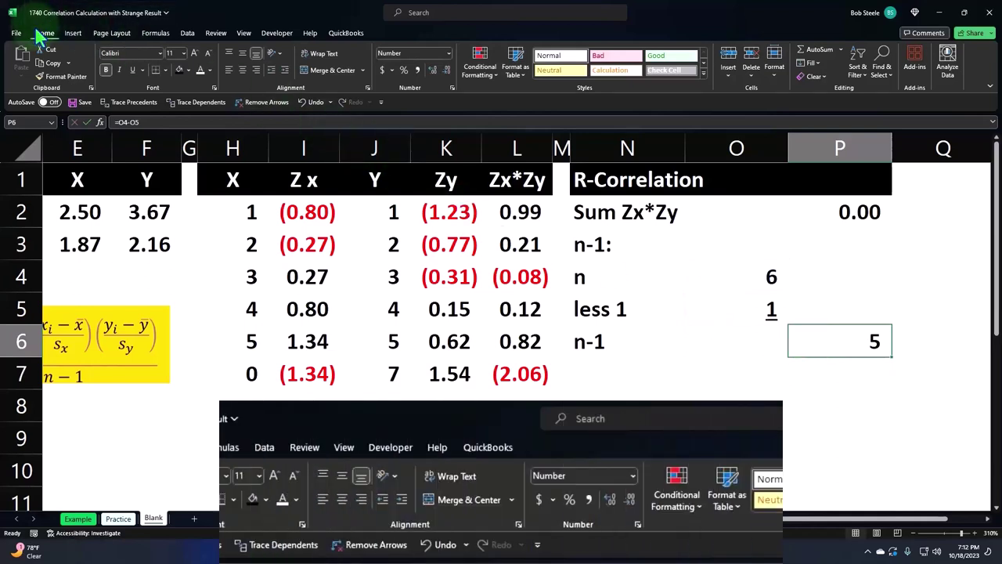
click(133, 70)
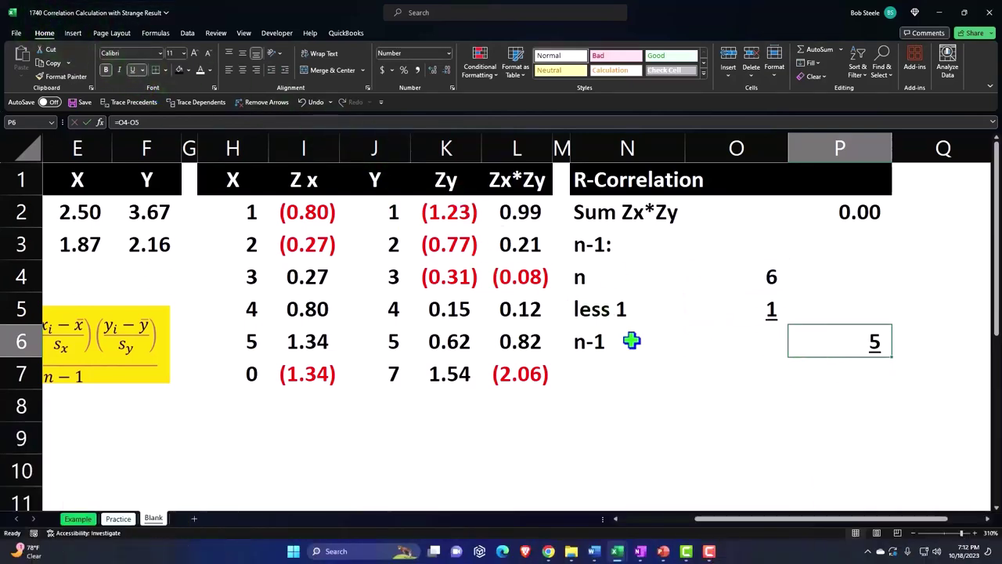
key(Down)
key(Left)
key(Left)
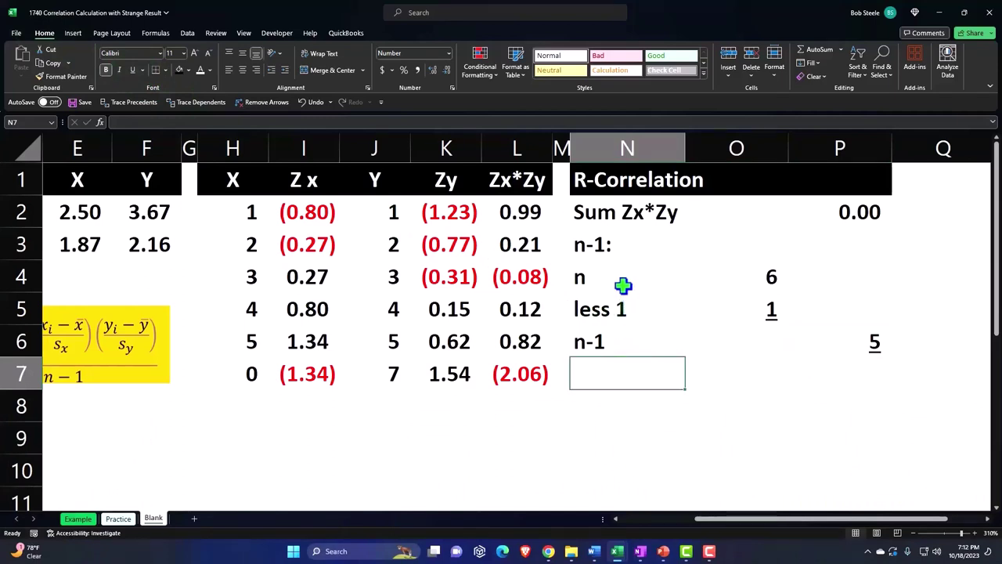
Indent the n, less 1 and n-1 labels in N4:N6.
drag(623, 286, 623, 338)
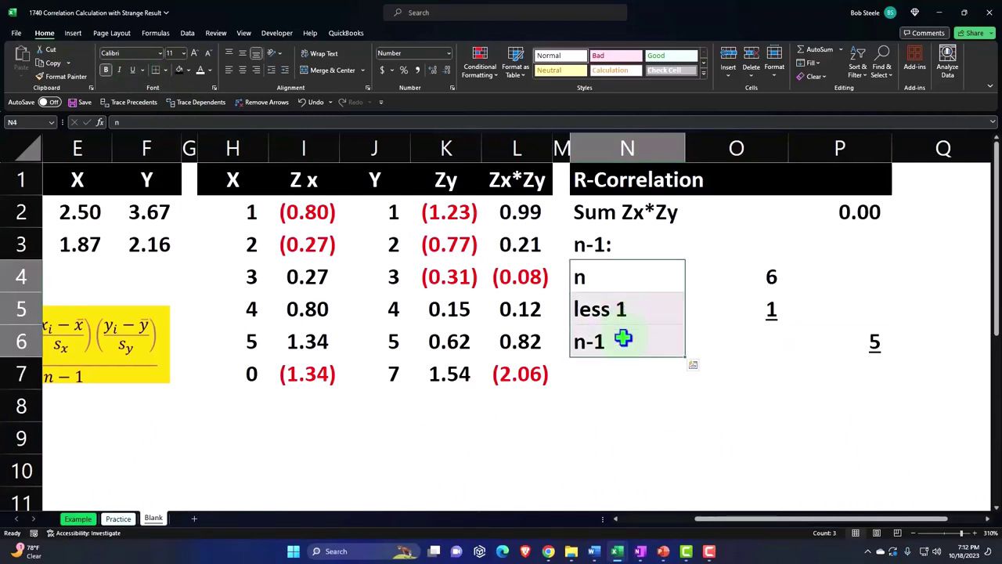
click(286, 69)
click(615, 329)
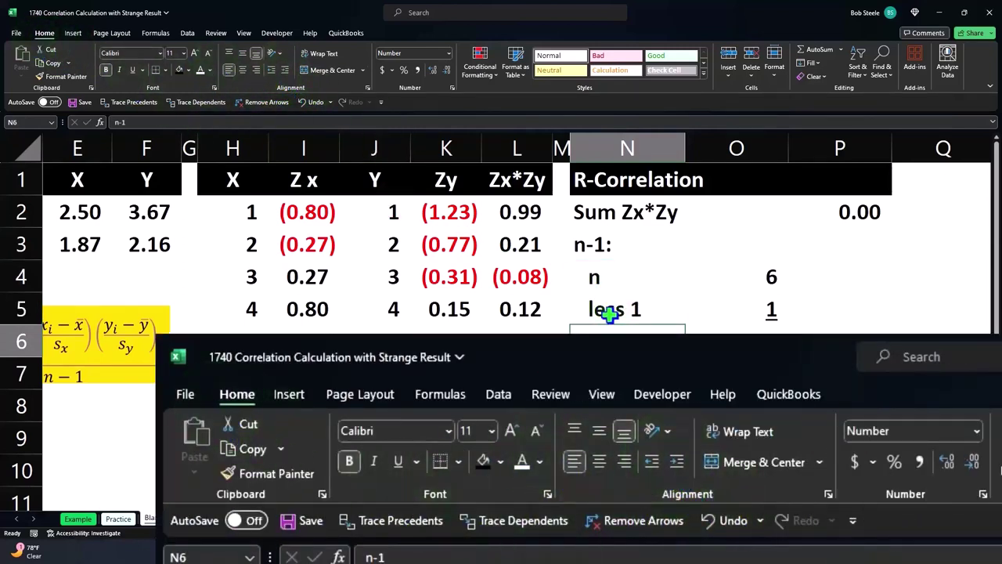
Add an R-Correlation label in N7 and calculate it in P7 as =P2/P6.
click(618, 374)
text(R-Correlation)
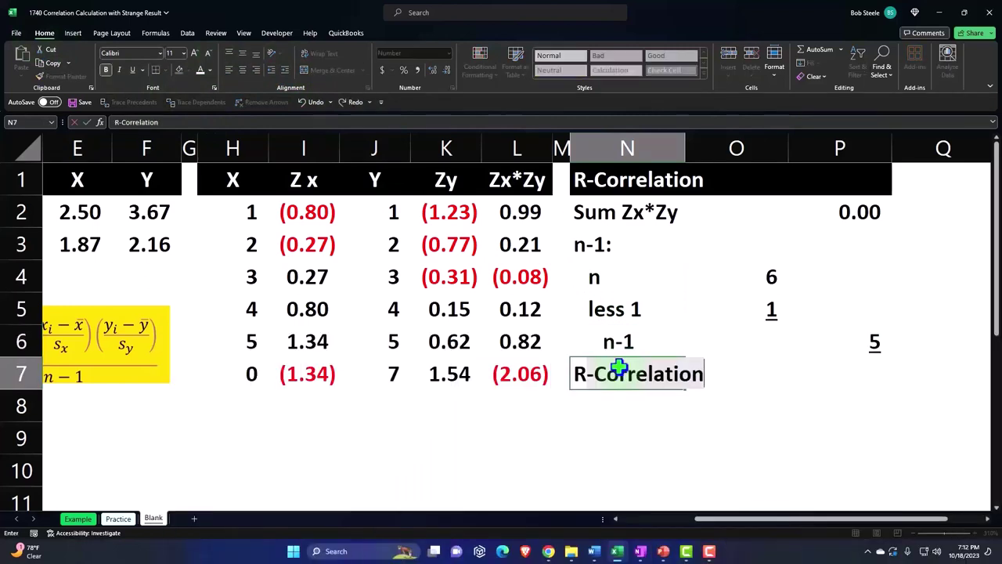
key(Tab)
key(Tab)
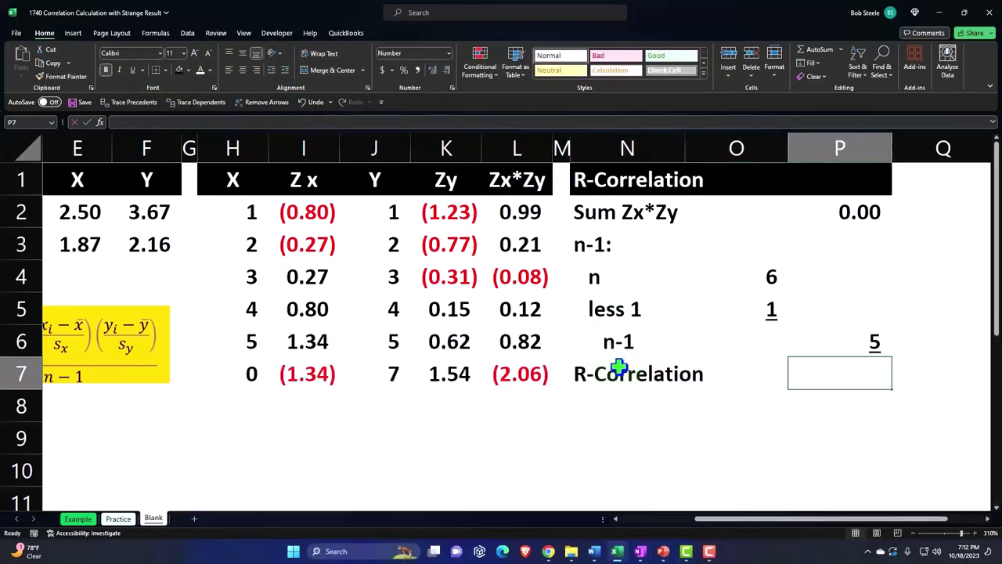
text(=)
key(Up)
key(Up)
key(Up)
key(Up)
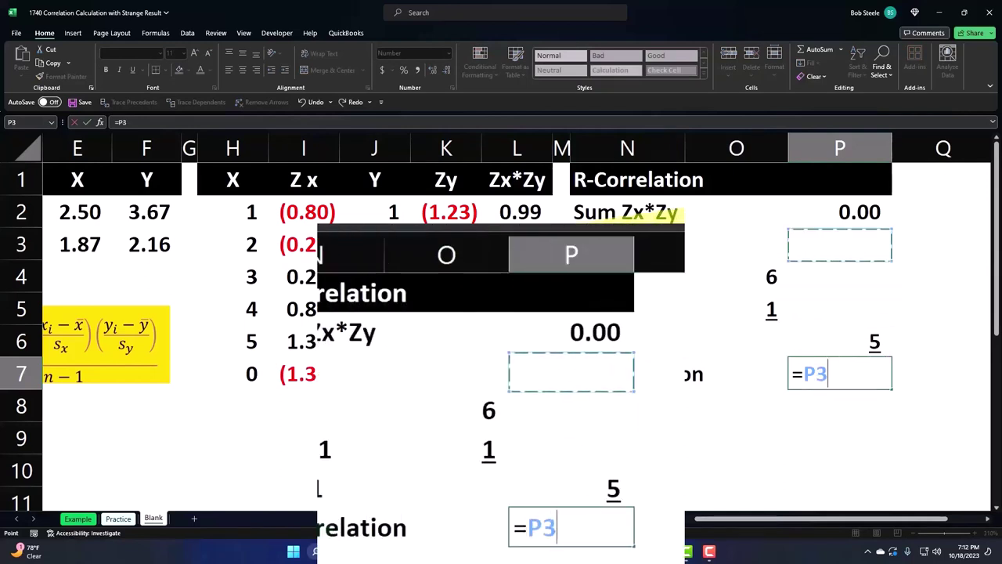
key(Up)
text(/)
key(Up)
key(Return)
click(305, 519)
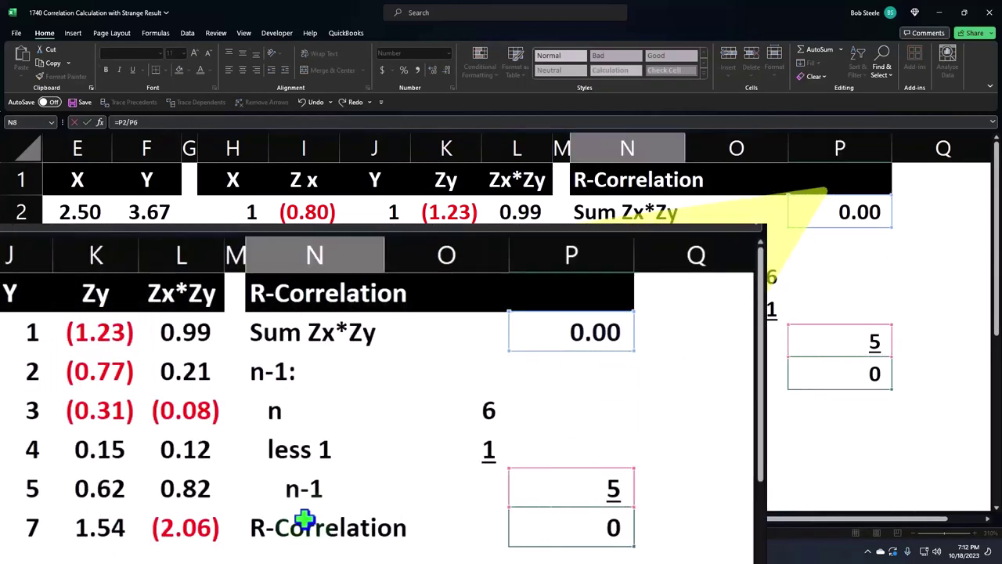
key(Tab)
key(Tab)
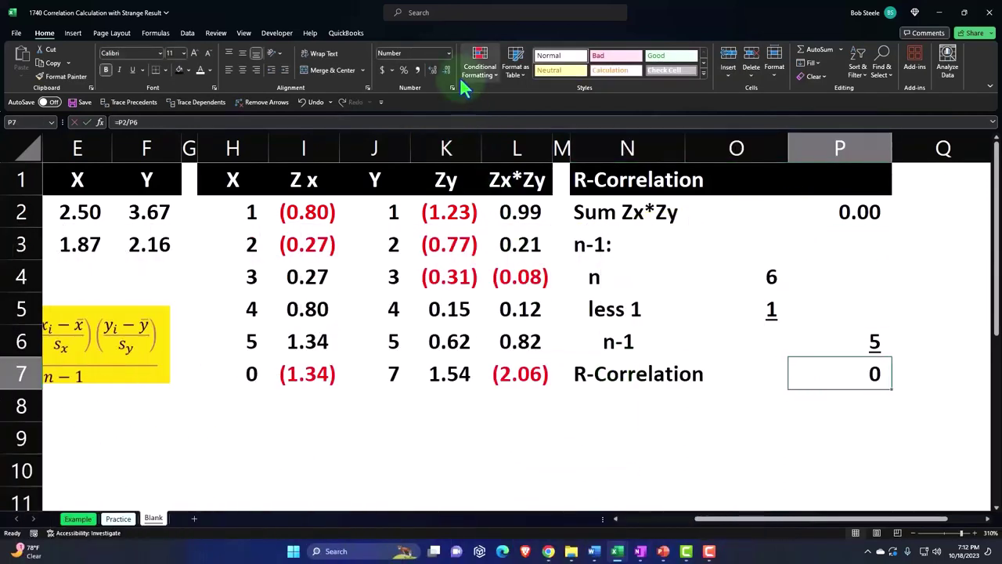
Show the R-Correlation result in P7 with two decimal places, as 0.00.
click(432, 70)
click(432, 70)
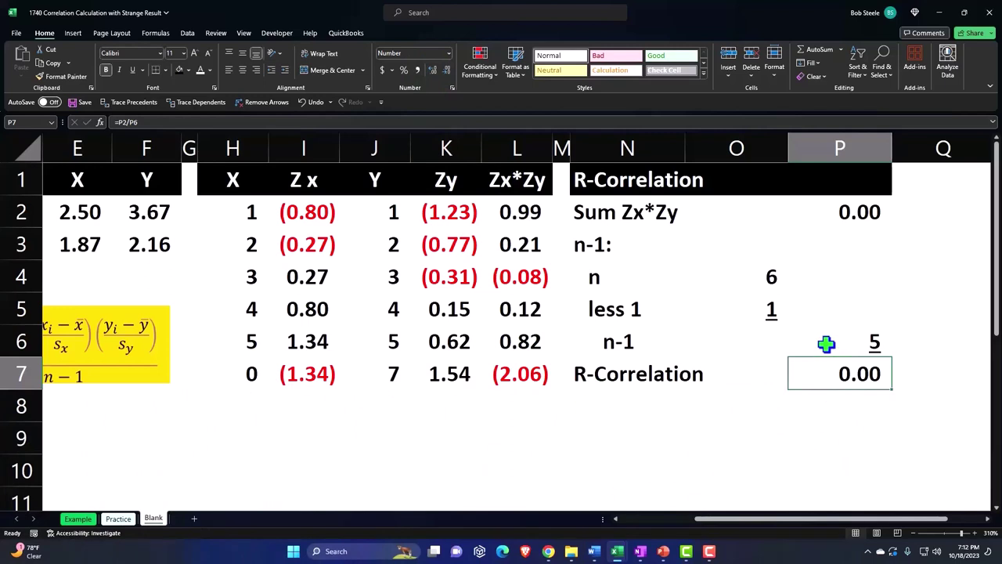
key(Left)
key(Left)
key(Left)
key(Left)
key(Left)
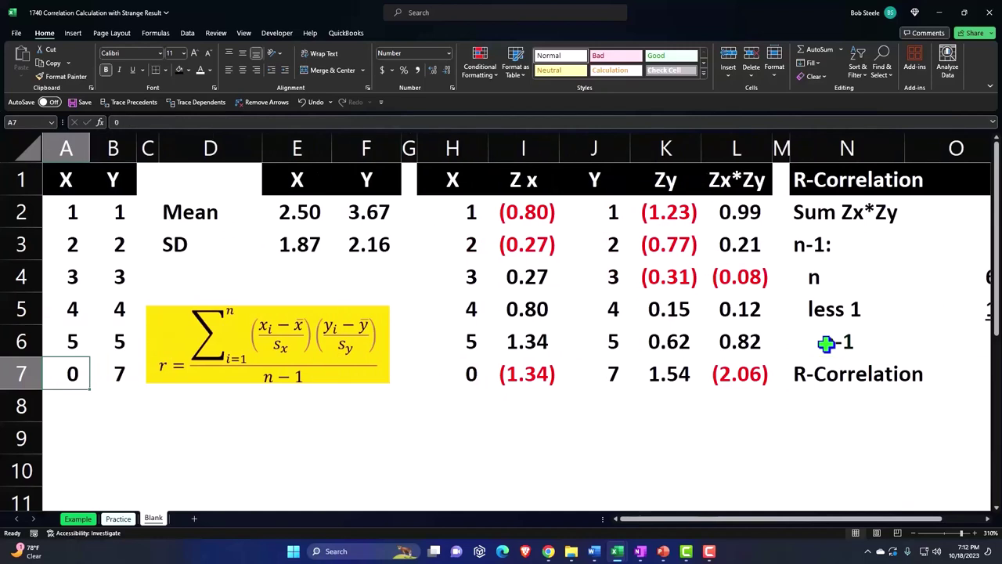
key(Up)
key(Up)
key(Up)
key(Up)
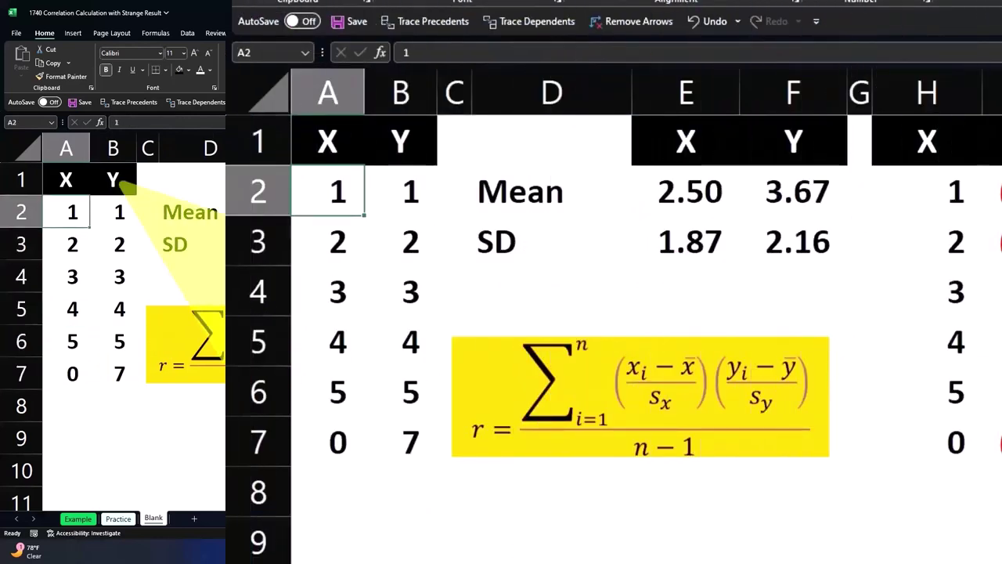
key(Down)
key(Down)
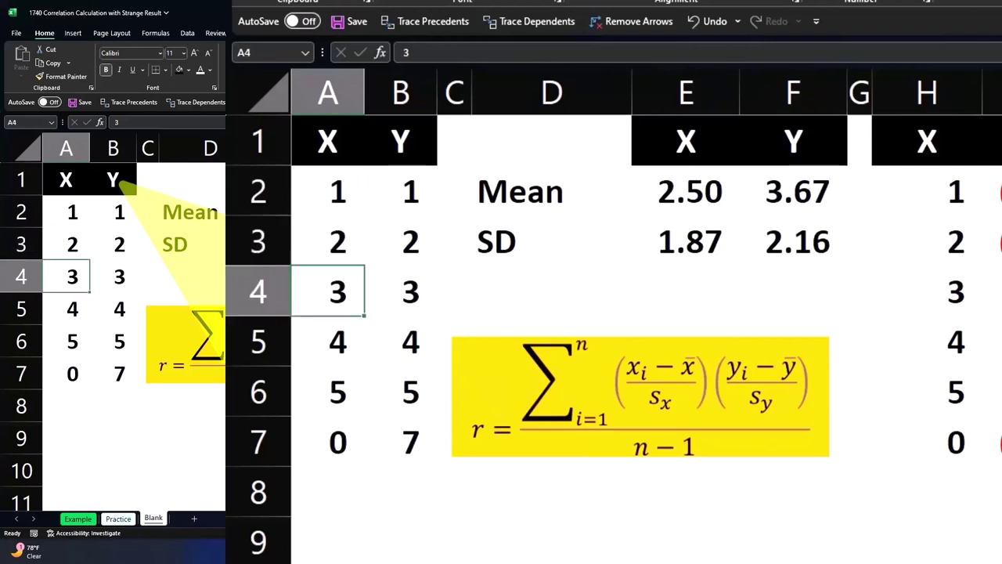
key(Down)
key(Down)
key(Down)
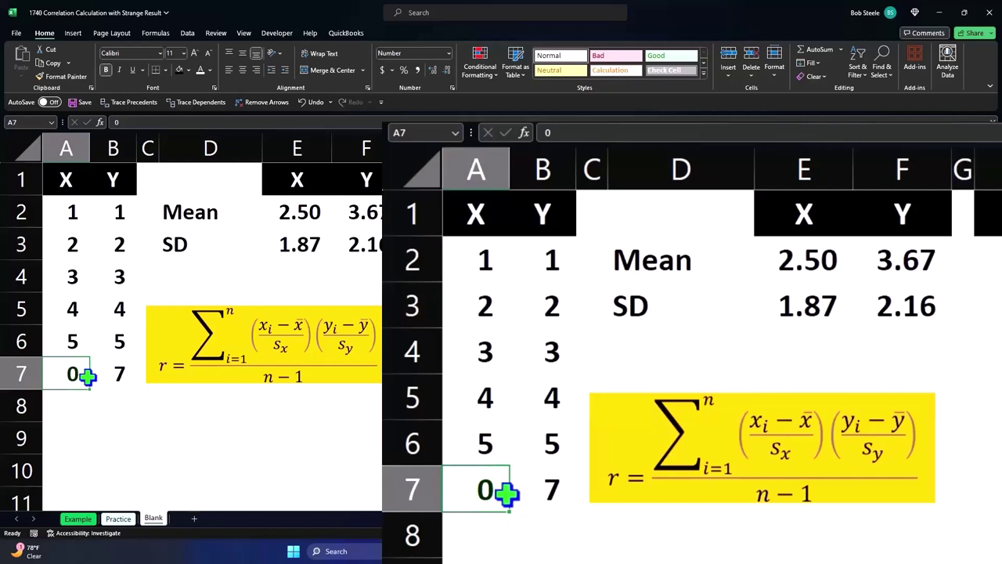
Insert a plain Scatter chart from the X and Y data in A1:B7.
drag(78, 180, 107, 371)
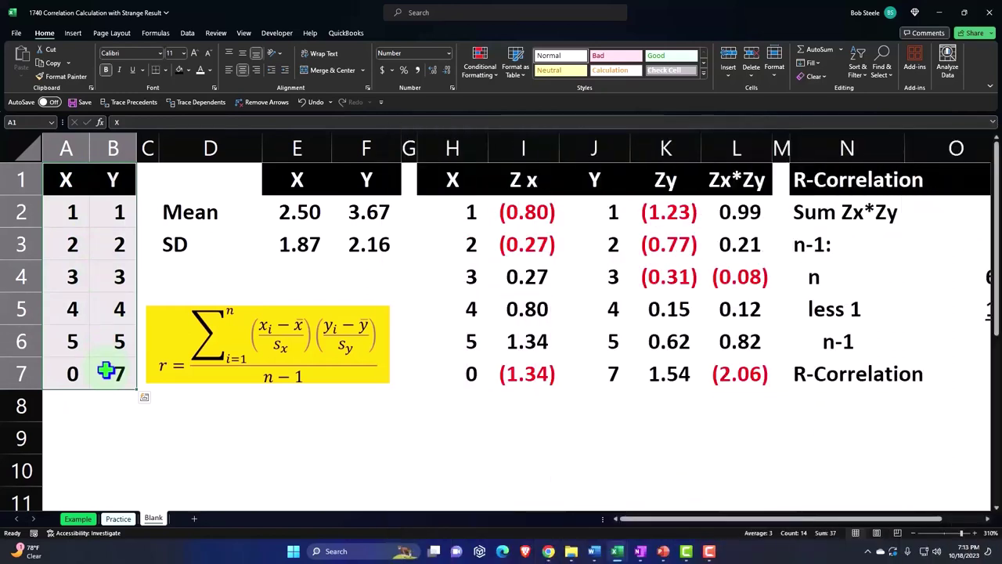
click(73, 36)
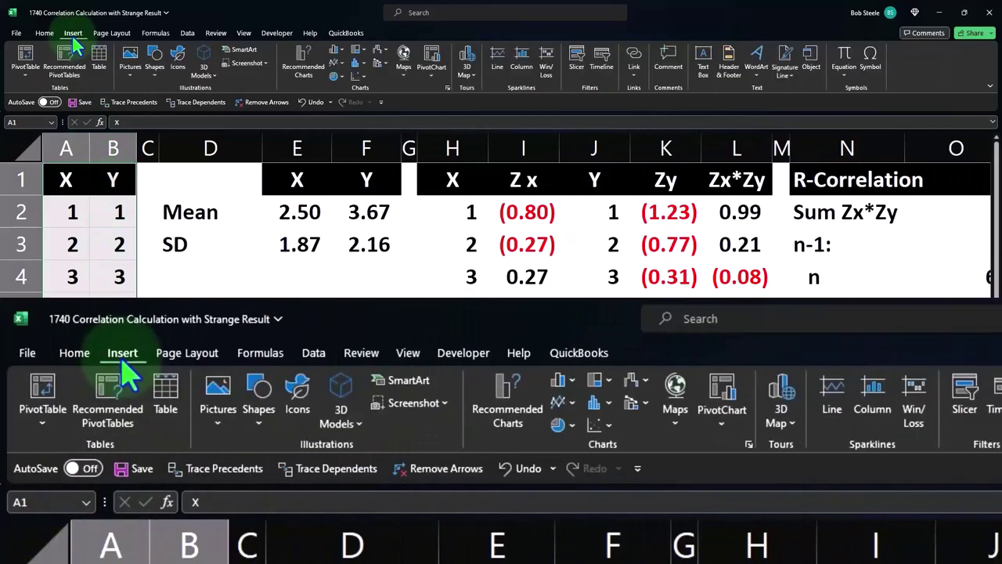
click(359, 76)
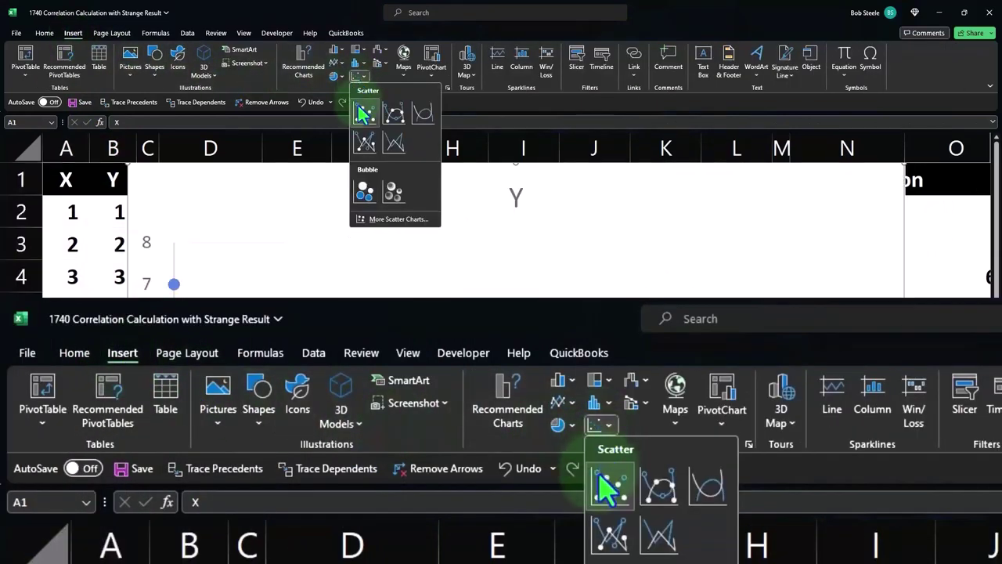
click(364, 114)
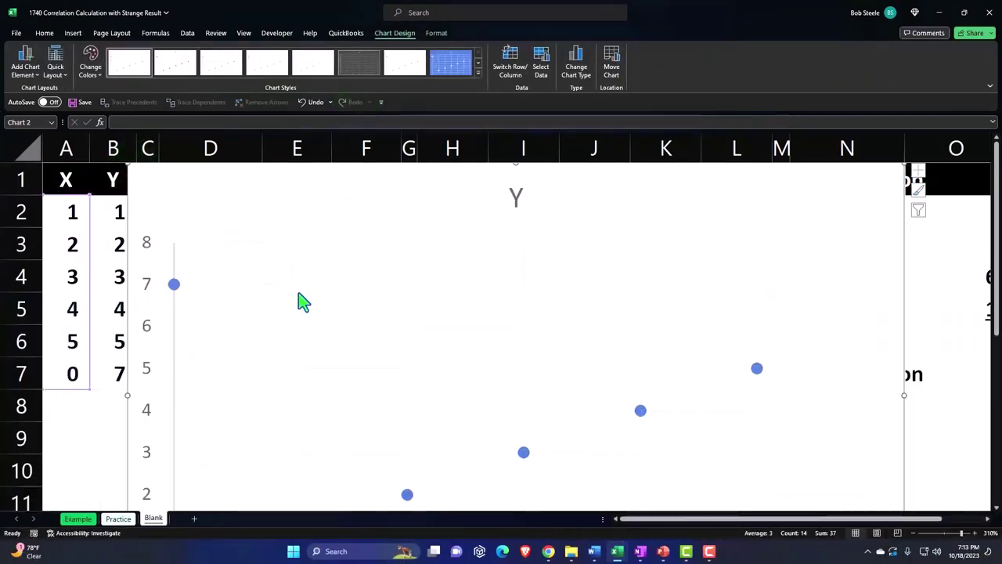
click(148, 153)
drag(127, 162, 218, 218)
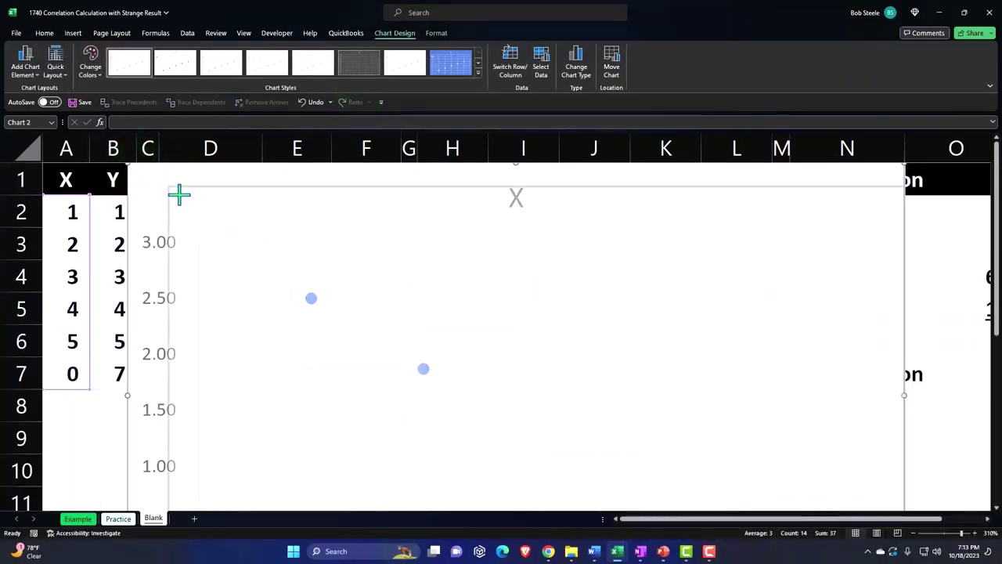
scroll(219, 217, down, 2)
scroll(235, 240, up, 2)
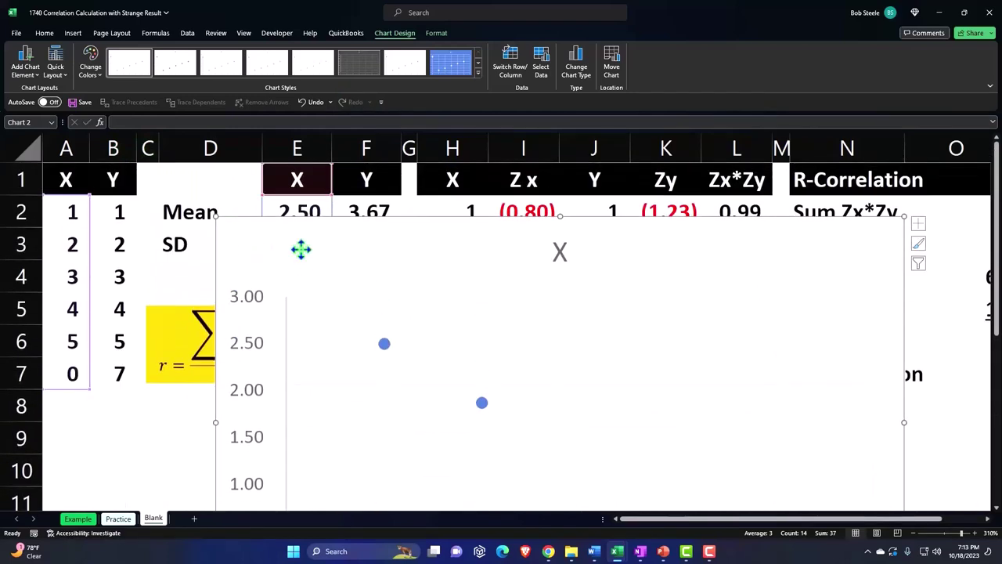
click(310, 103)
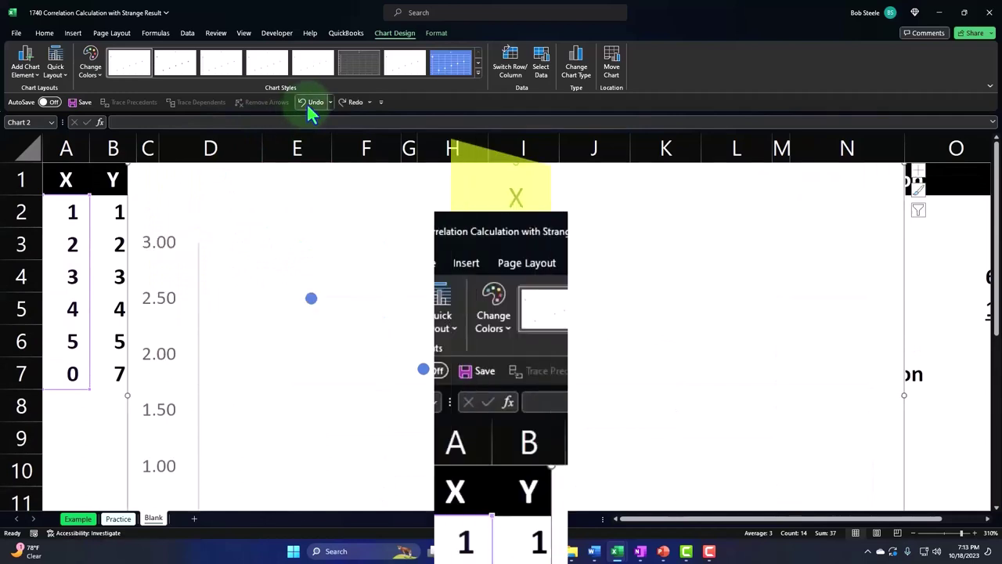
click(310, 102)
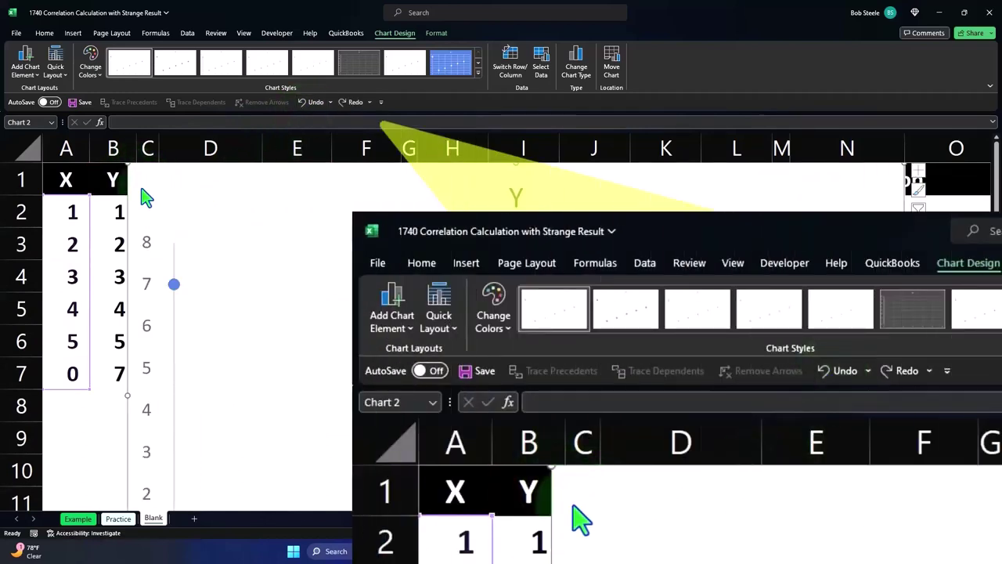
scroll(257, 347, down, 3)
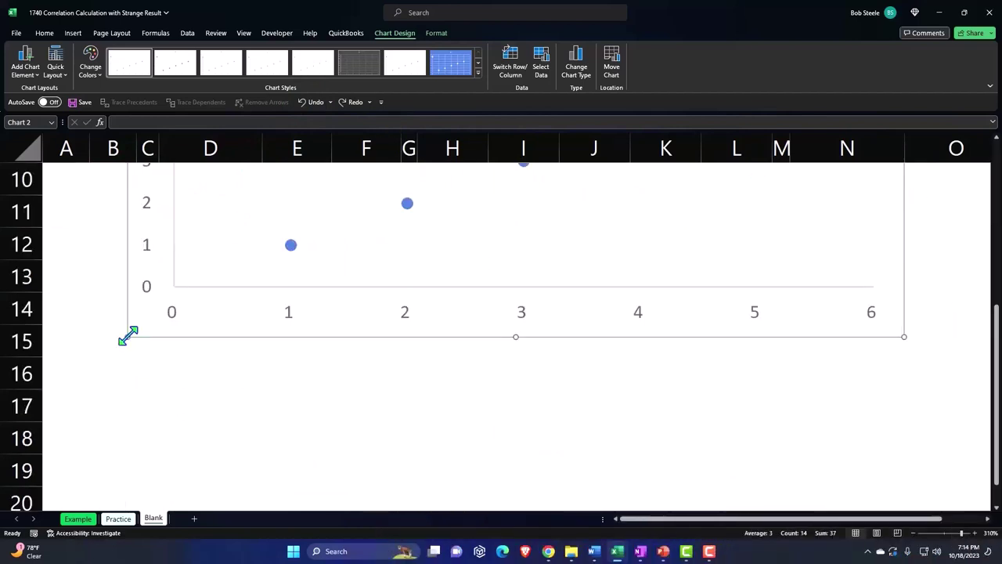
Shrink the restored chart, place it beside the data near row 1, and delete its Y title.
key(ctrl+y)
scroll(356, 346, up, 2)
scroll(380, 335, up, 1)
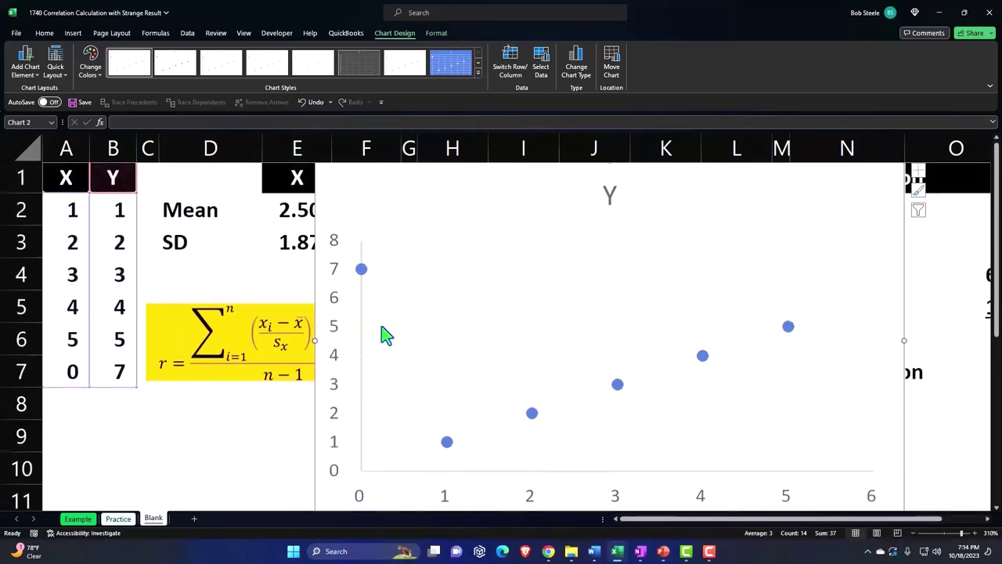
drag(423, 208, 319, 263)
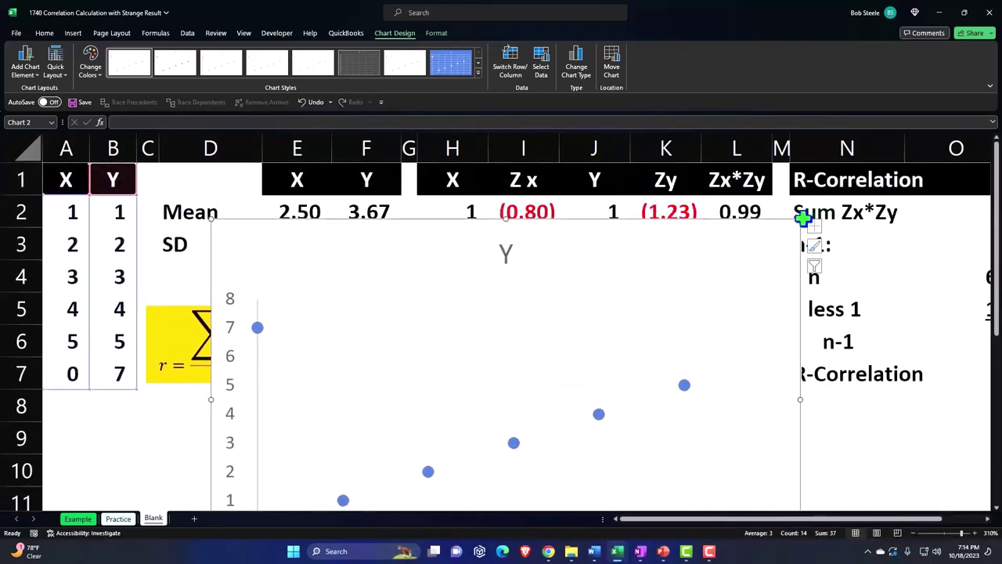
drag(797, 223, 740, 289)
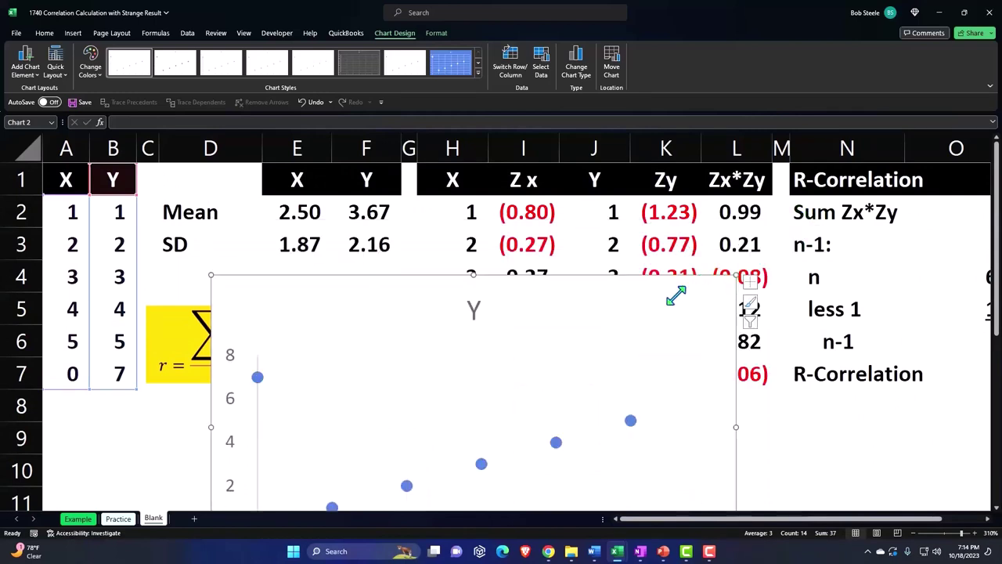
drag(676, 293, 678, 178)
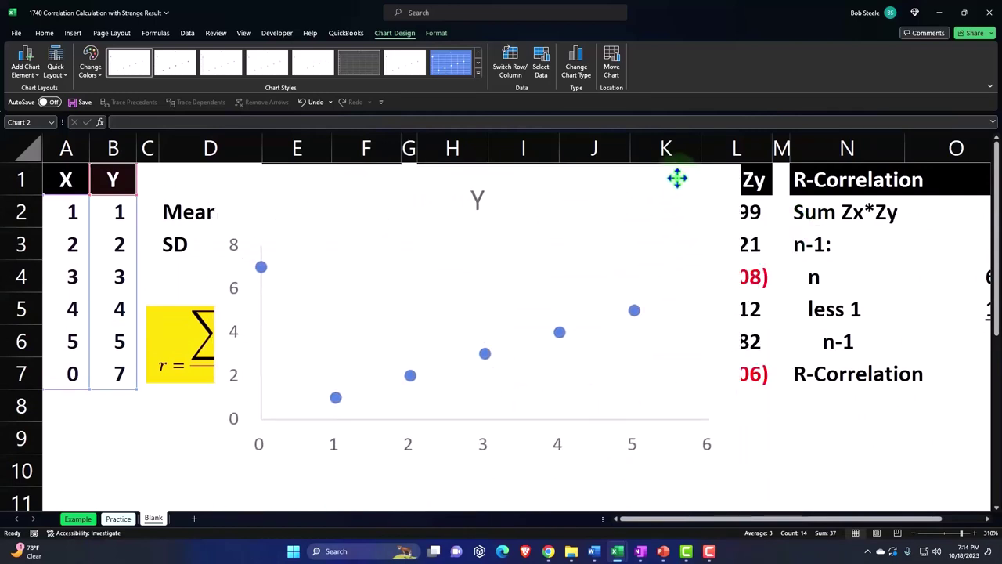
click(472, 193)
key(Delete)
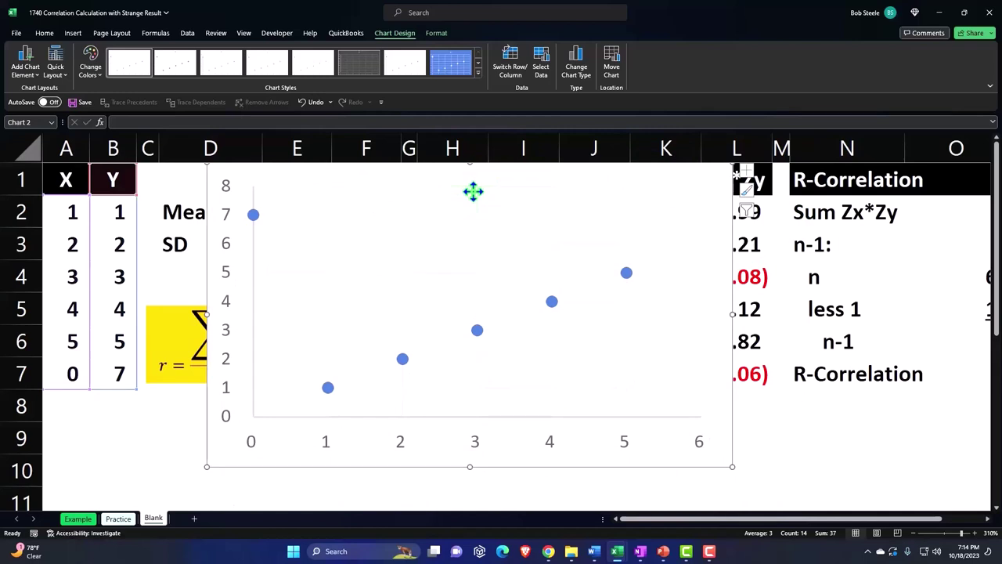
Turn on axis titles and link them to A1 and B1, so the axes read X and Y.
click(747, 179)
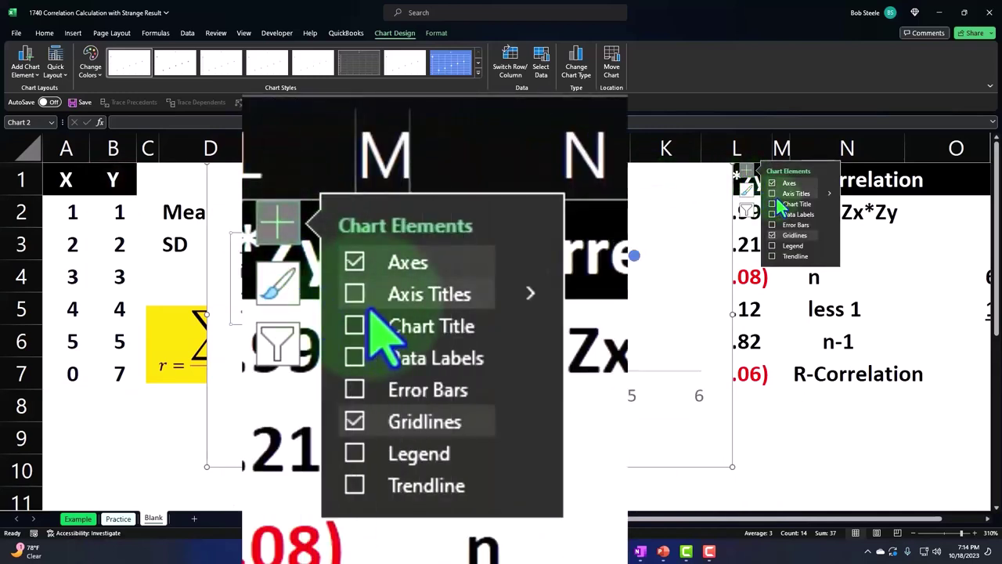
click(773, 193)
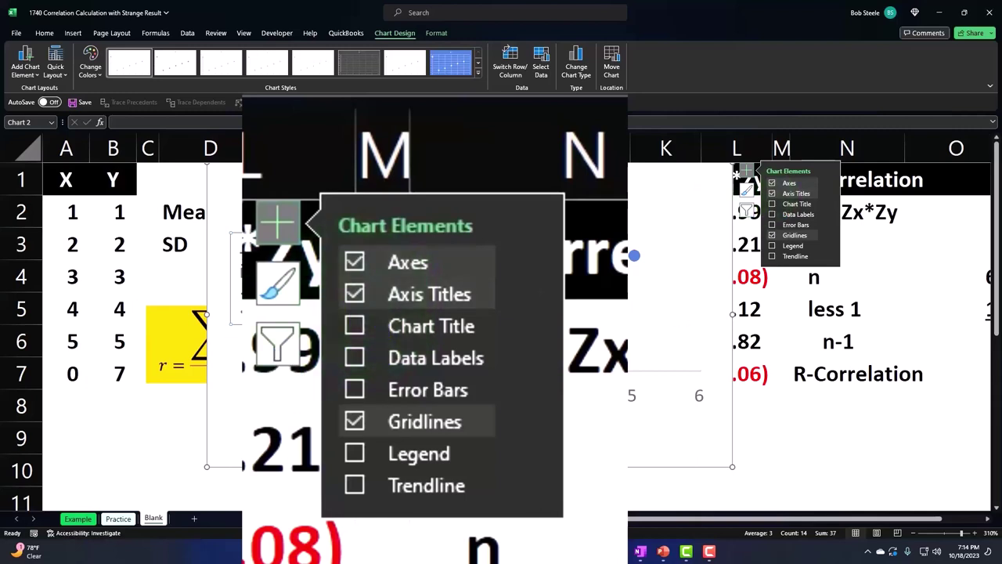
click(501, 429)
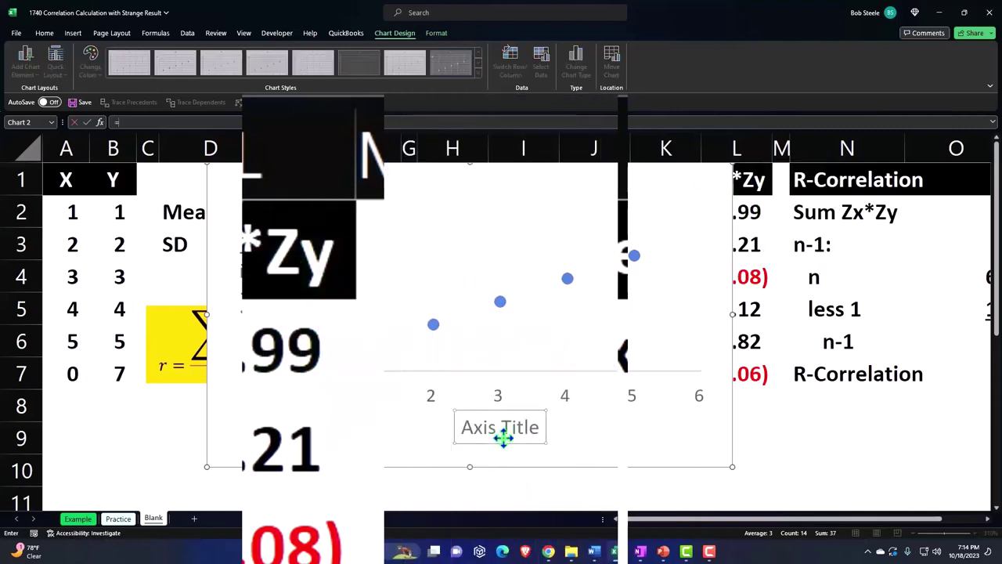
text(=)
click(69, 180)
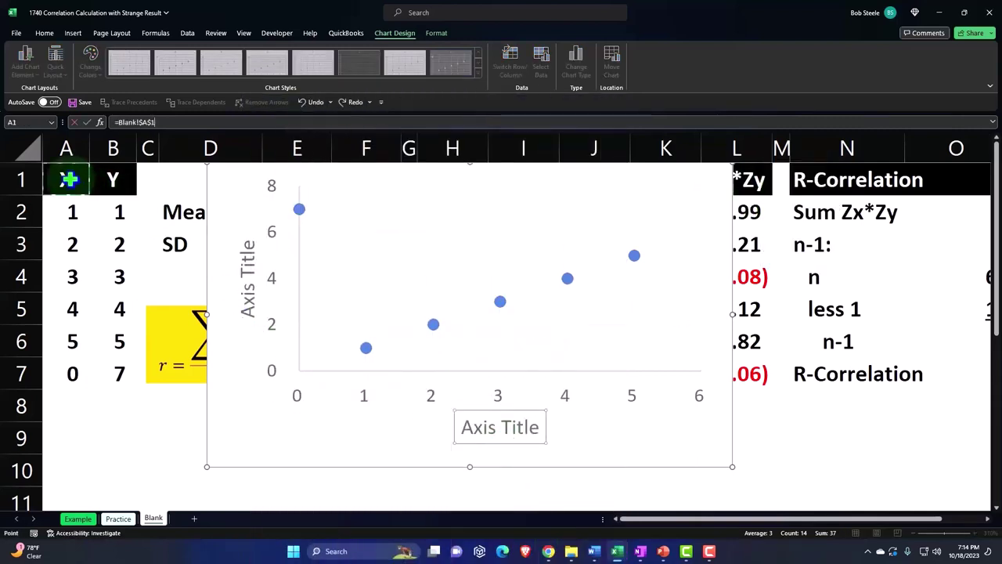
key(Return)
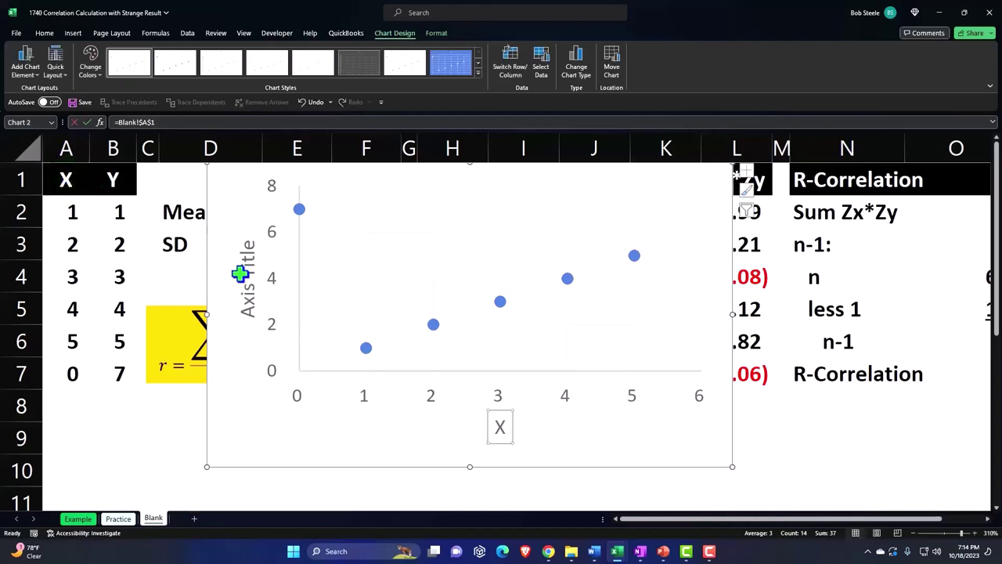
click(247, 272)
text(=)
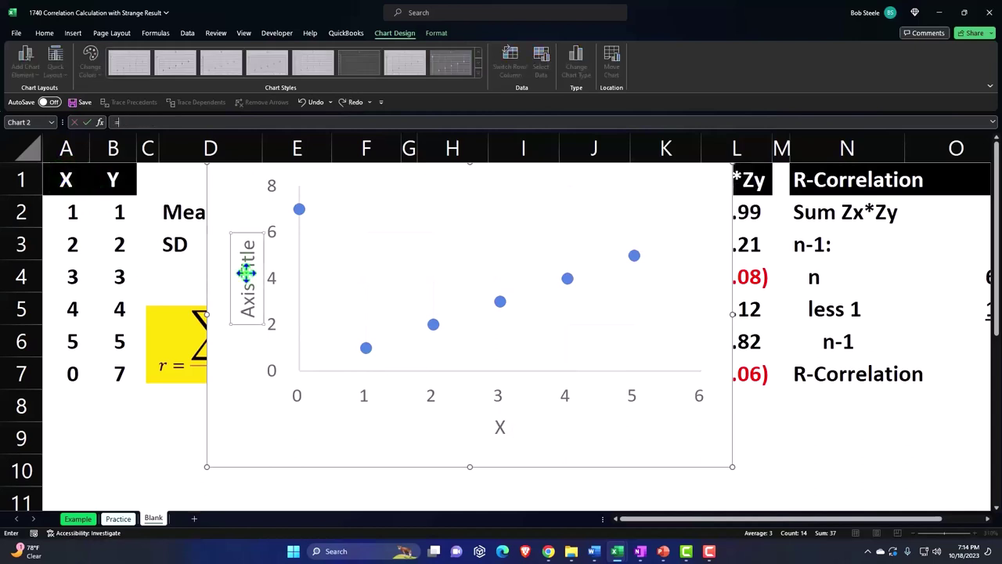
click(117, 180)
key(Return)
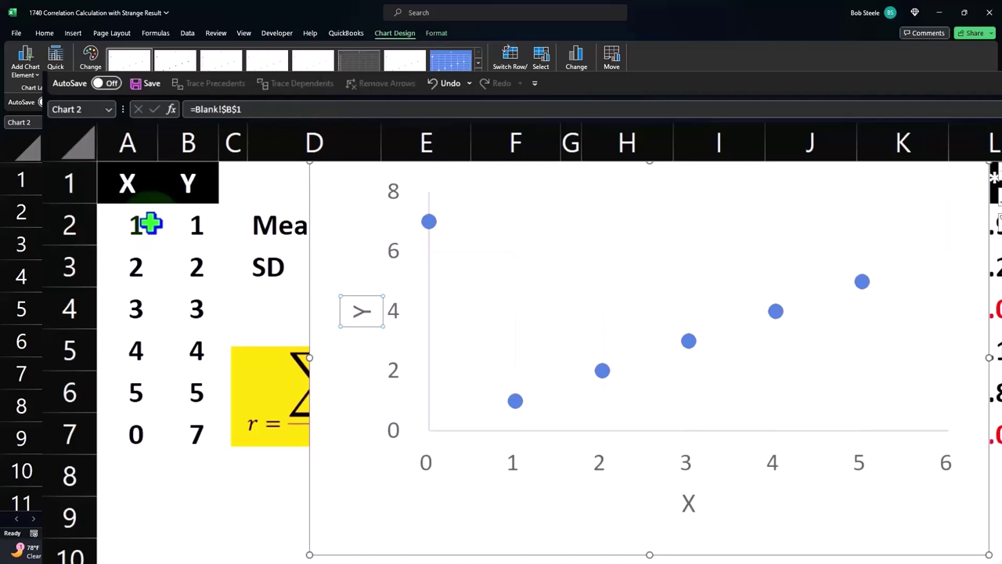
click(686, 502)
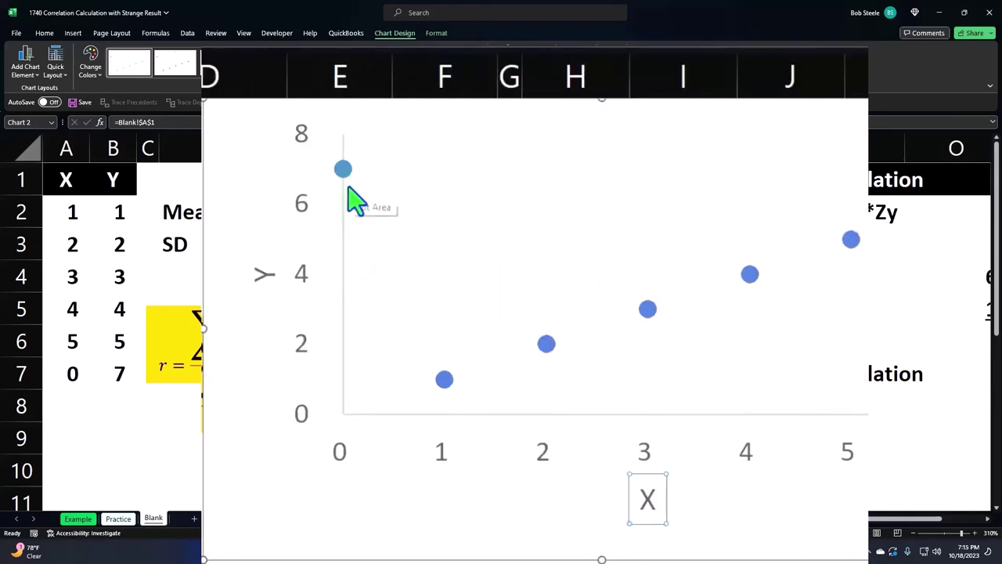
mouse_move(347, 180)
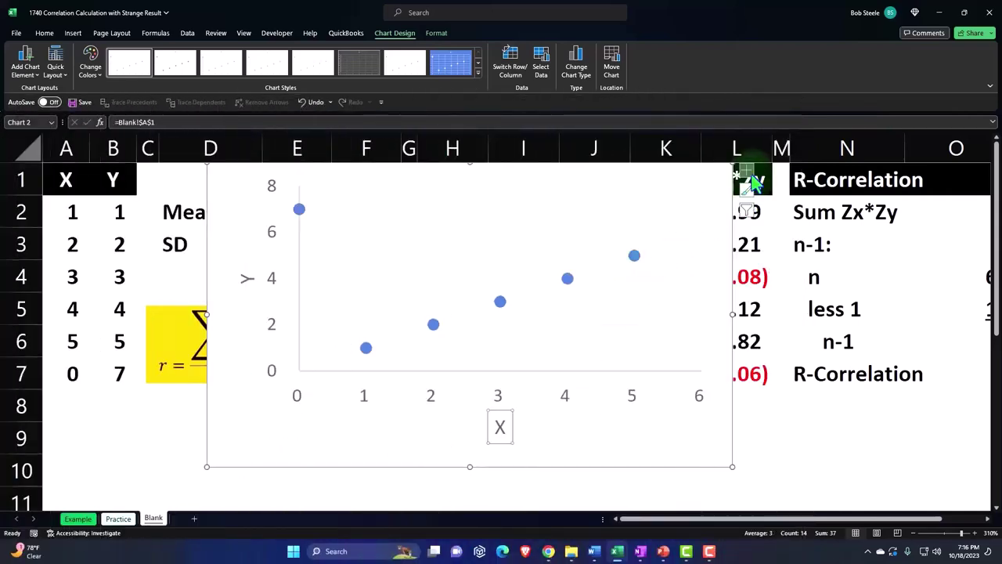
Add a linear trendline and show its Fill & Line settings in Format Trendline.
click(748, 174)
click(773, 257)
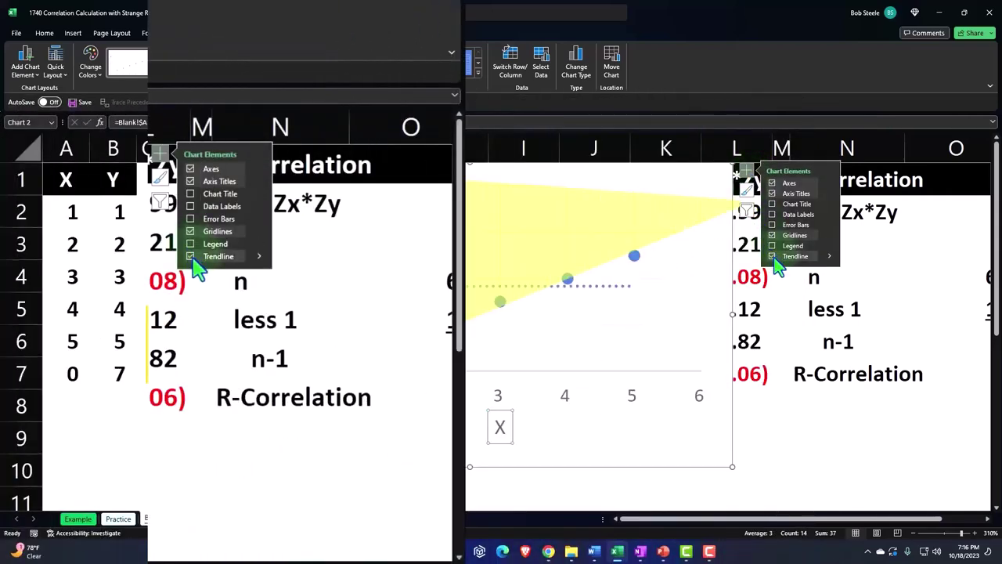
click(830, 258)
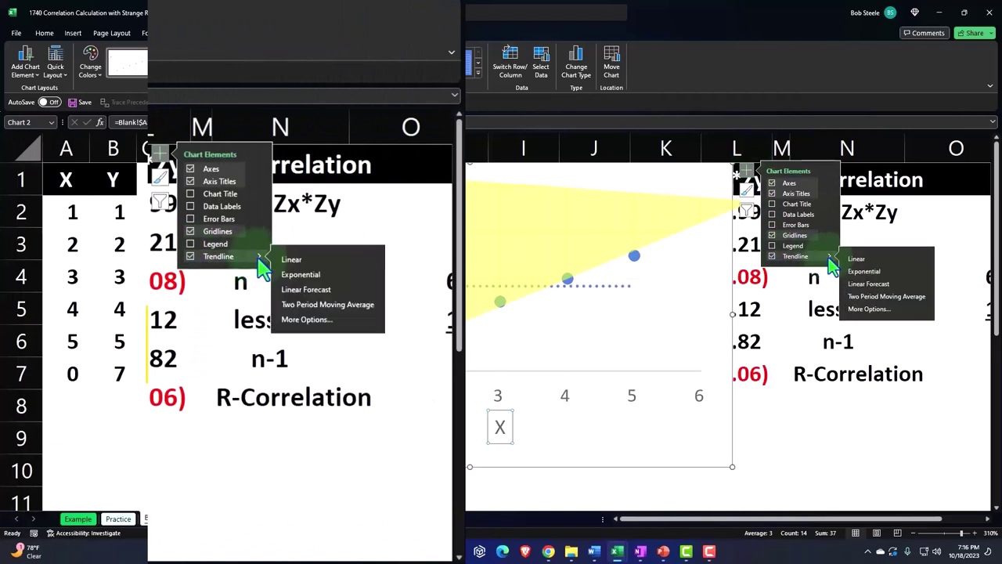
click(855, 309)
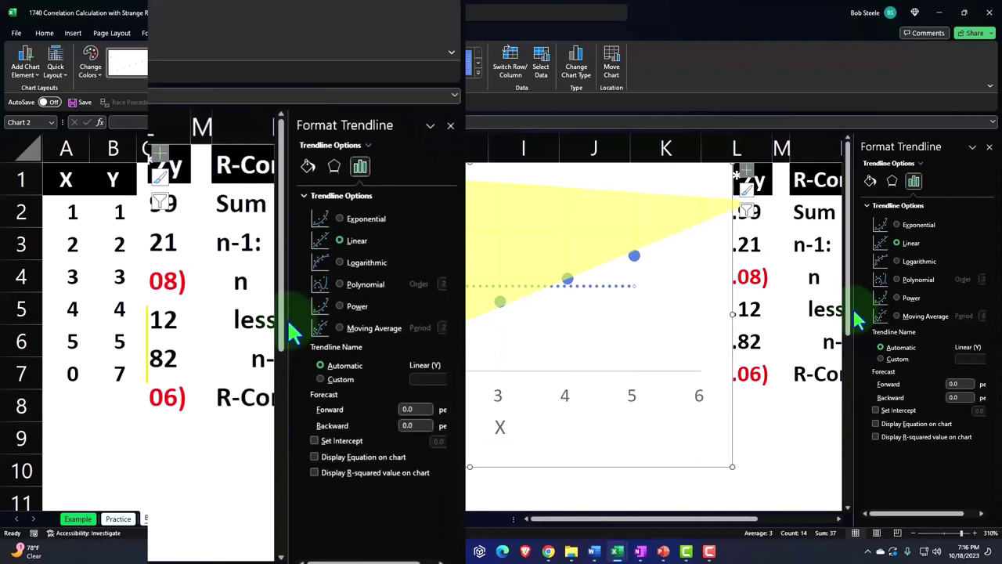
click(872, 181)
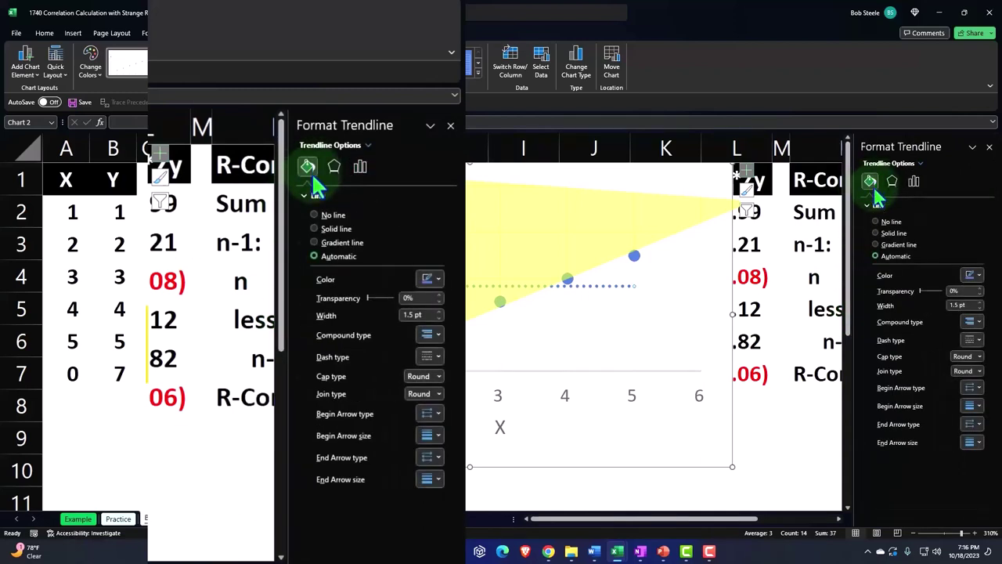